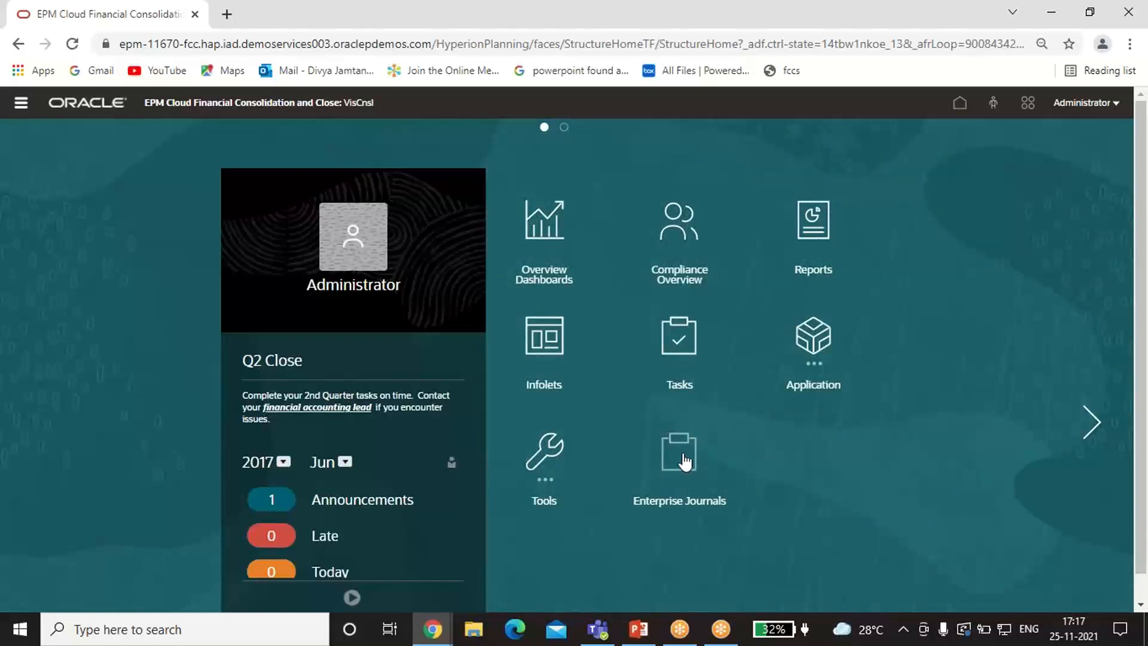
Step: Open the Task Manager templates and review the tasks in the "Year end close task" template before returning to the template list
left_click(824, 341)
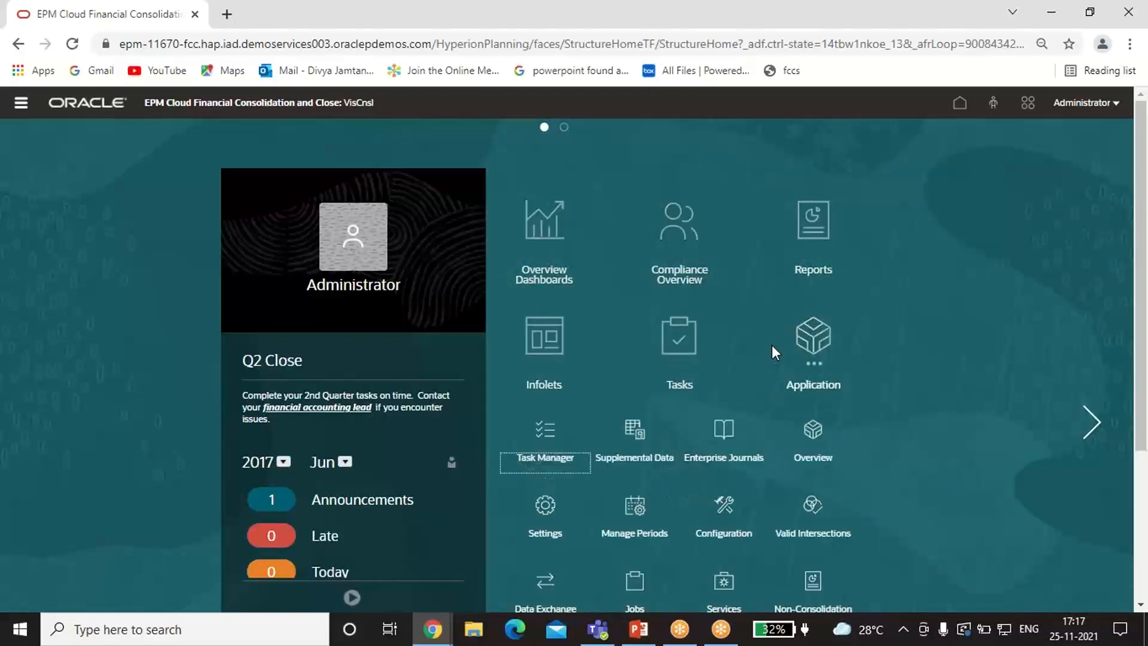
left_click(544, 443)
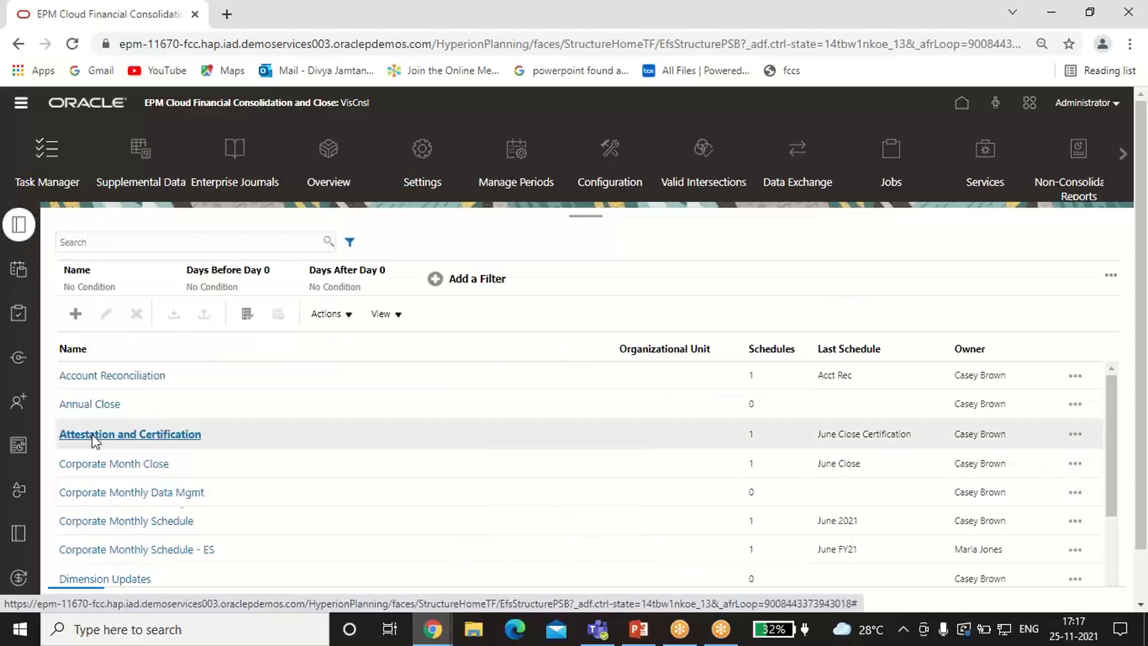
scroll(93, 438, "down", 5)
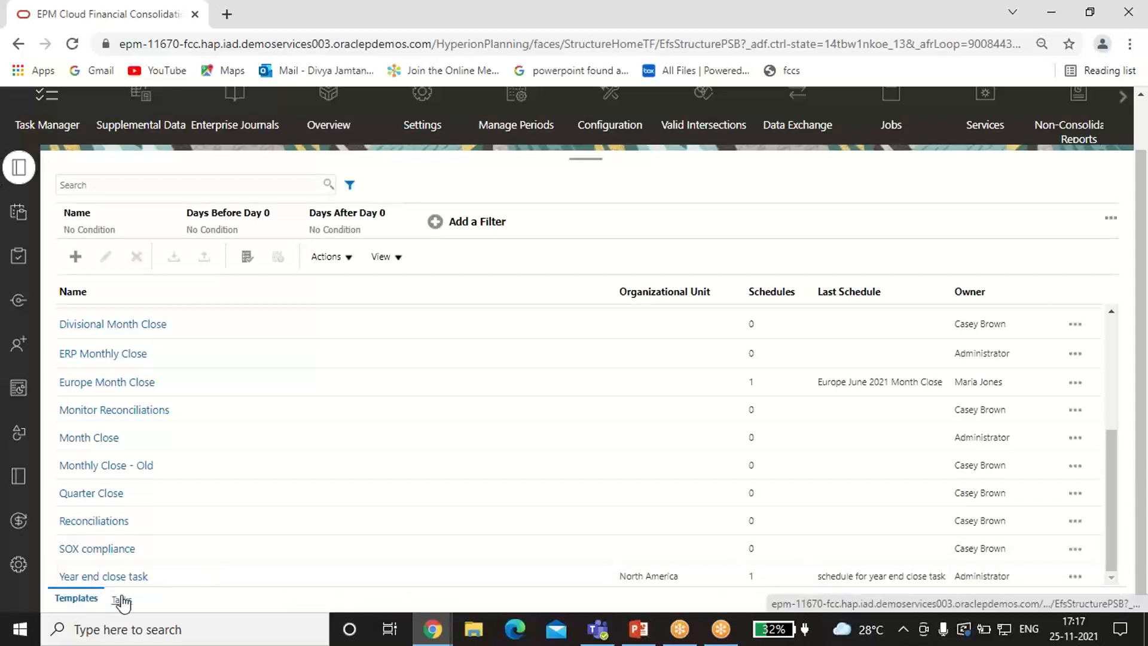
left_click(123, 575)
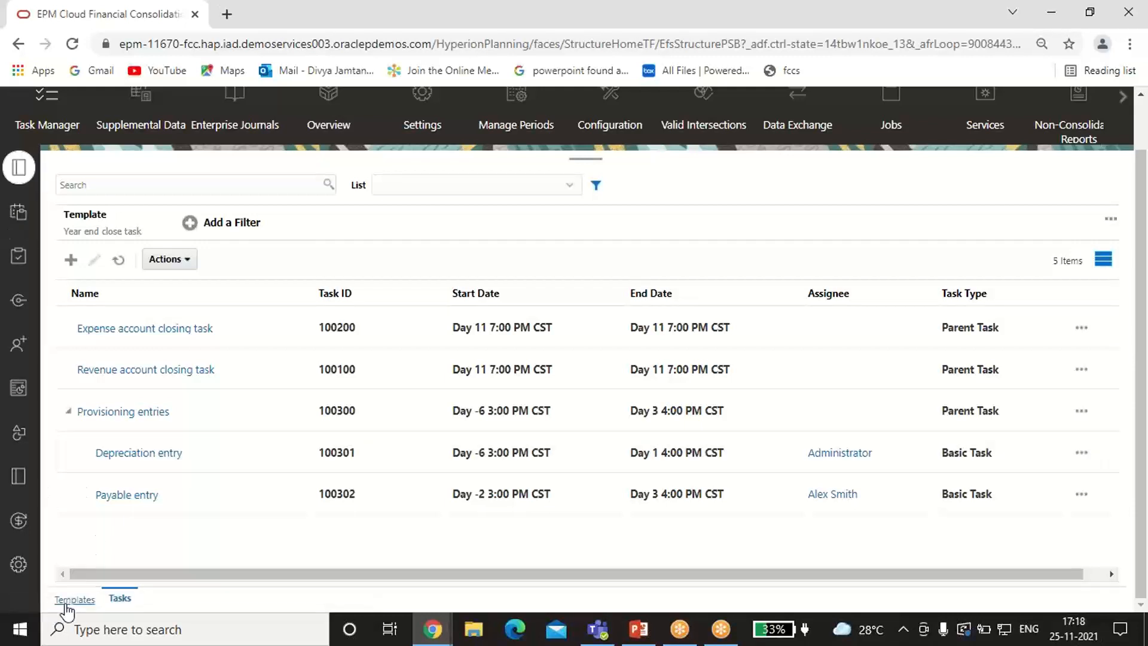
left_click(75, 600)
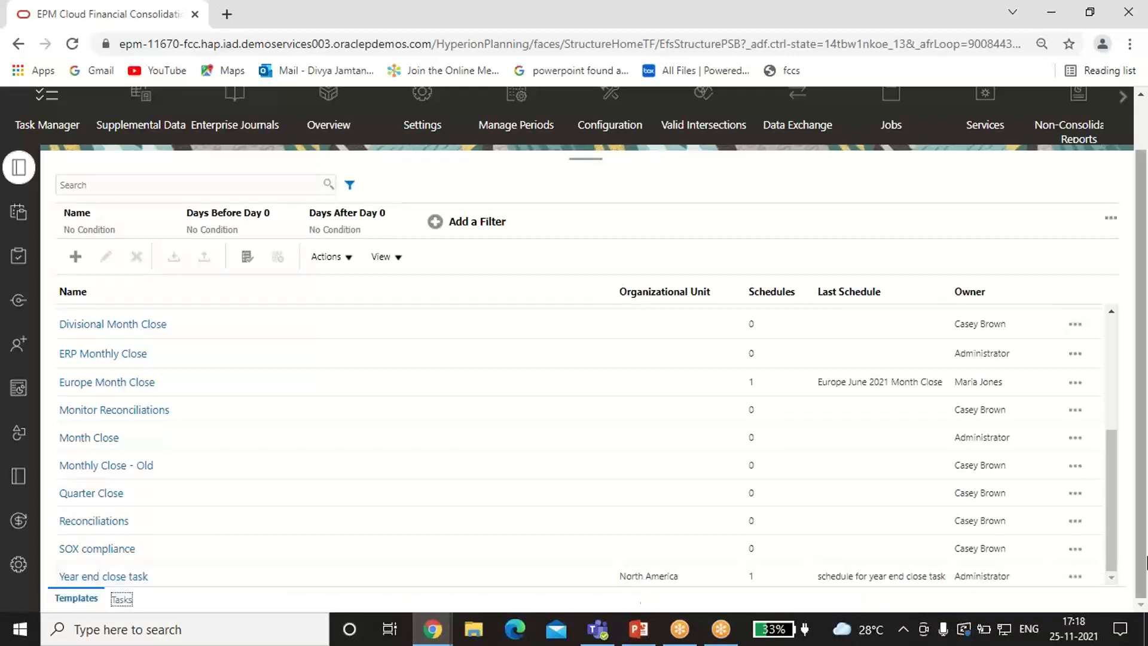
Step: Start a schedule from the "Year end close task" template, named "year end closing task", with the year 2021
left_click(1075, 577)
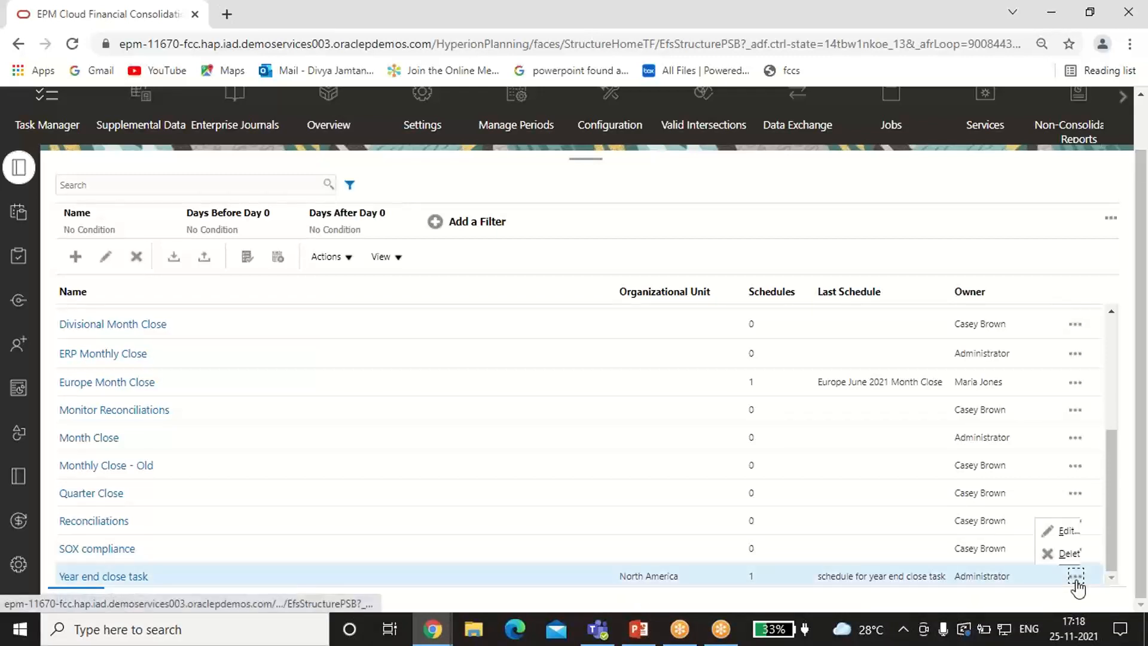
left_click(960, 553)
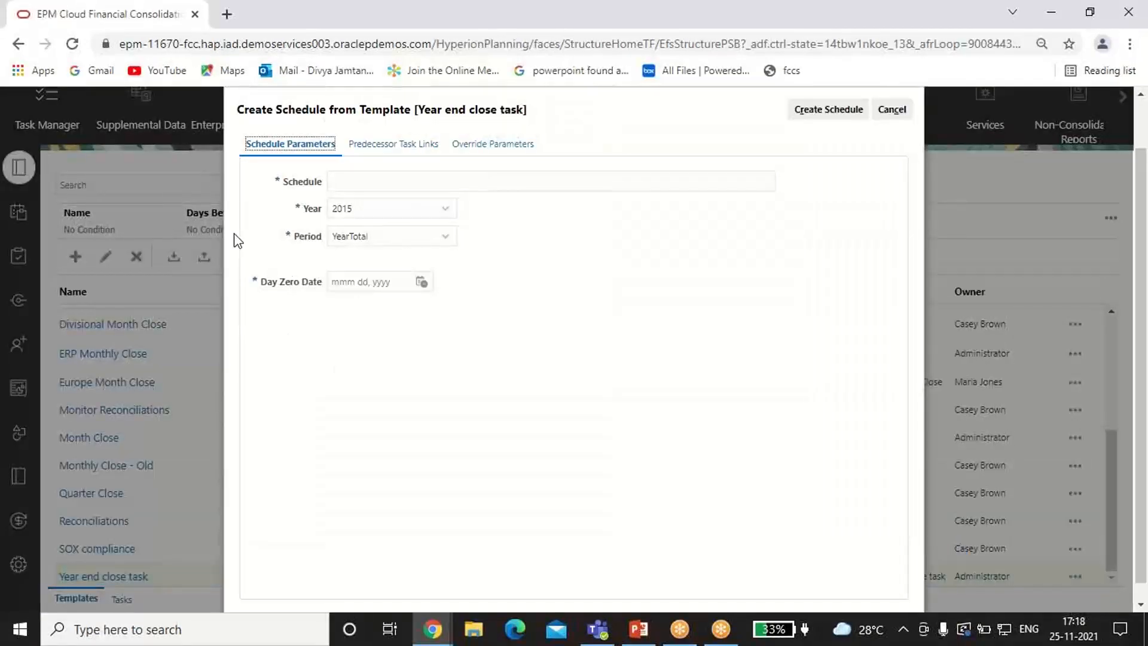
left_click(375, 180)
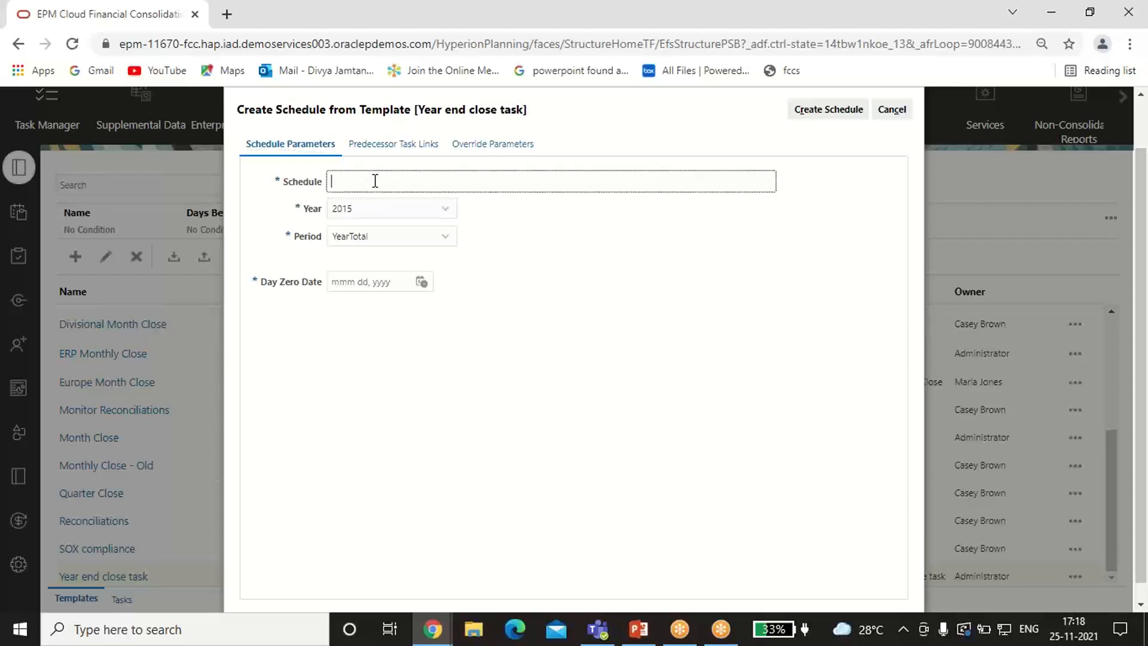
type("year end closing task")
left_click(445, 210)
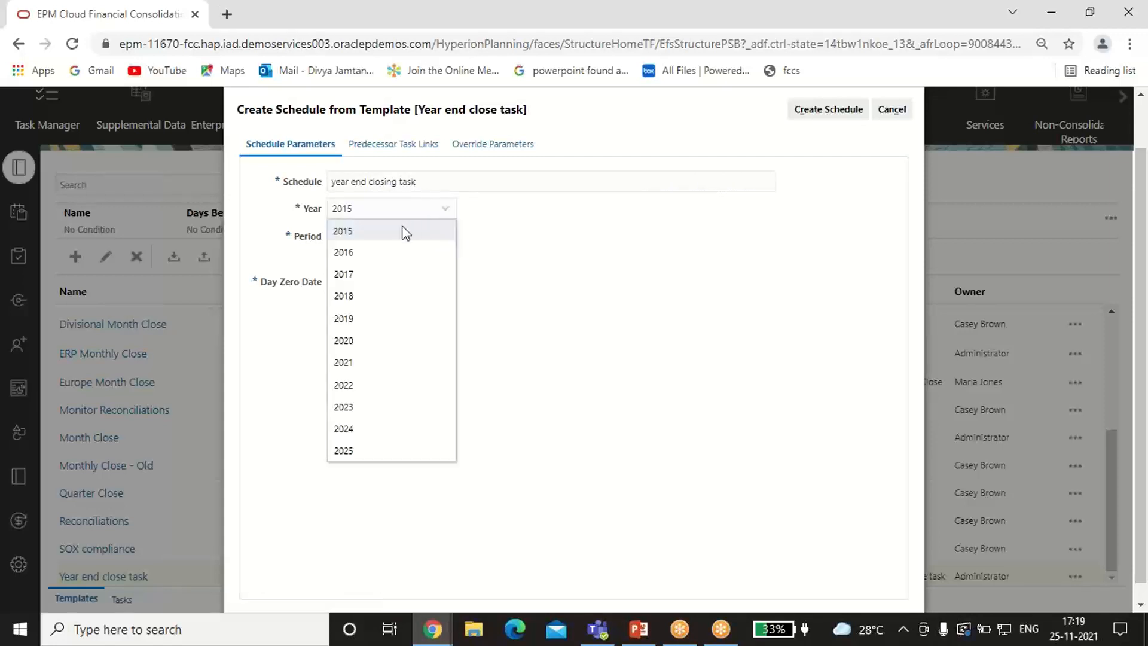
left_click(386, 362)
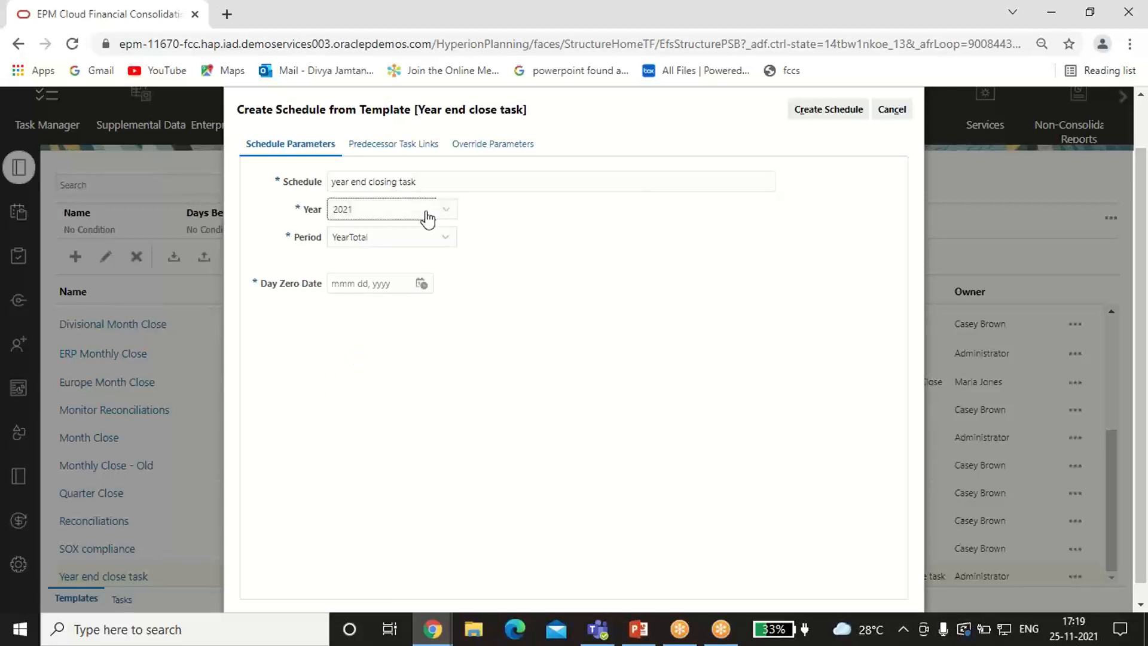
Step: Set the schedule's Day Zero Date to Dec 25, 2021
left_click(422, 283)
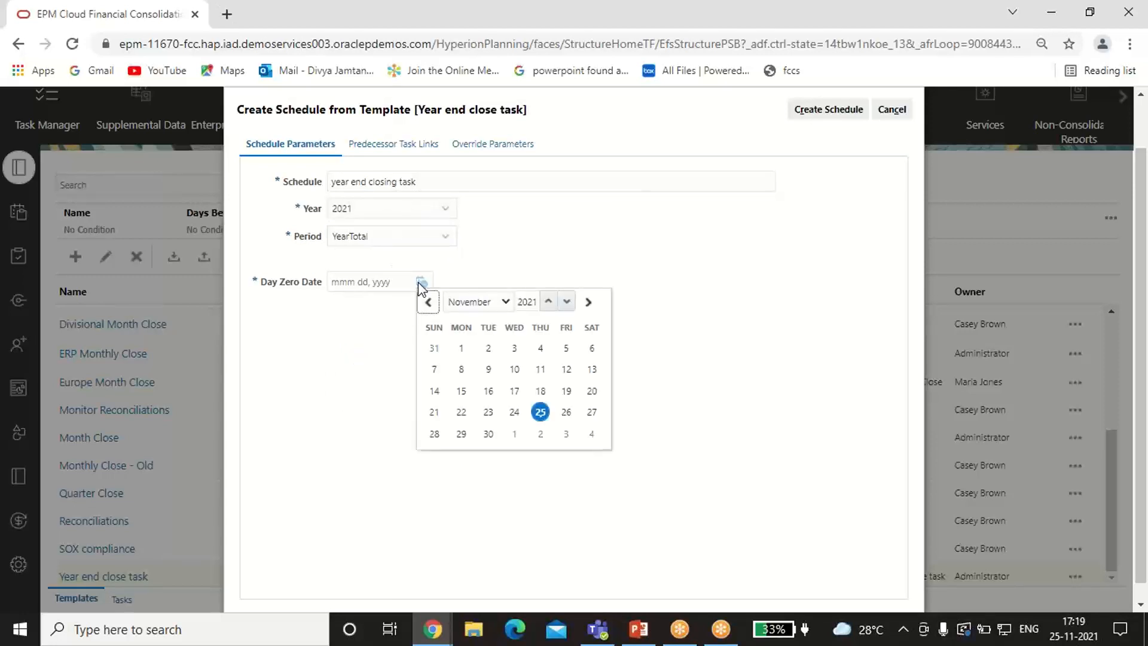
left_click(505, 301)
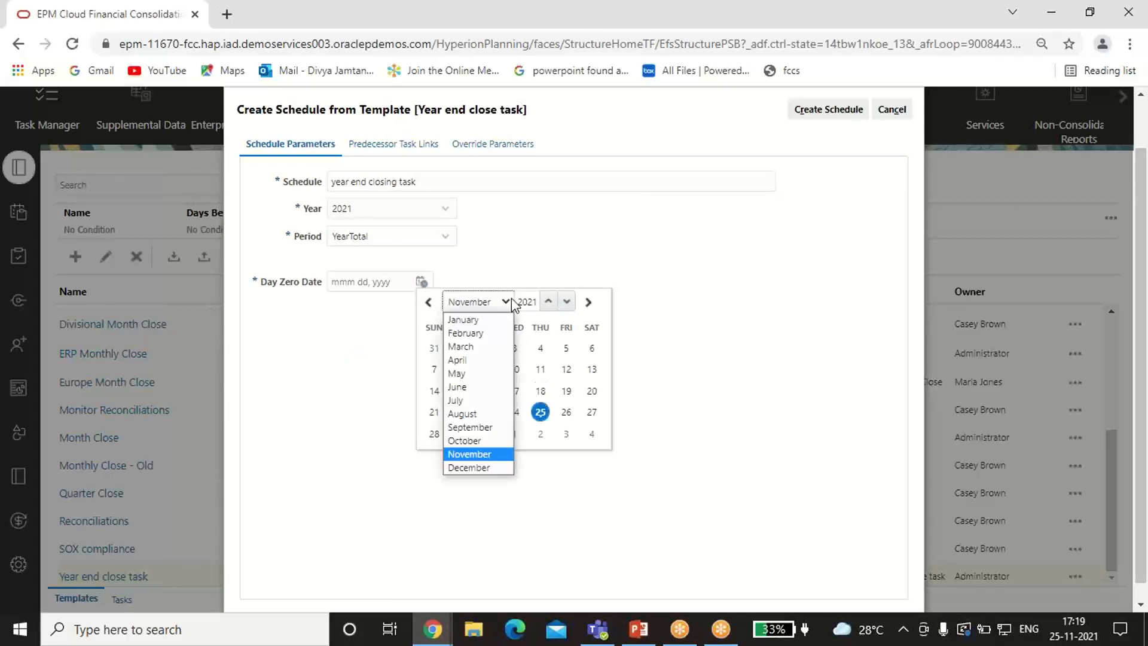
left_click(476, 468)
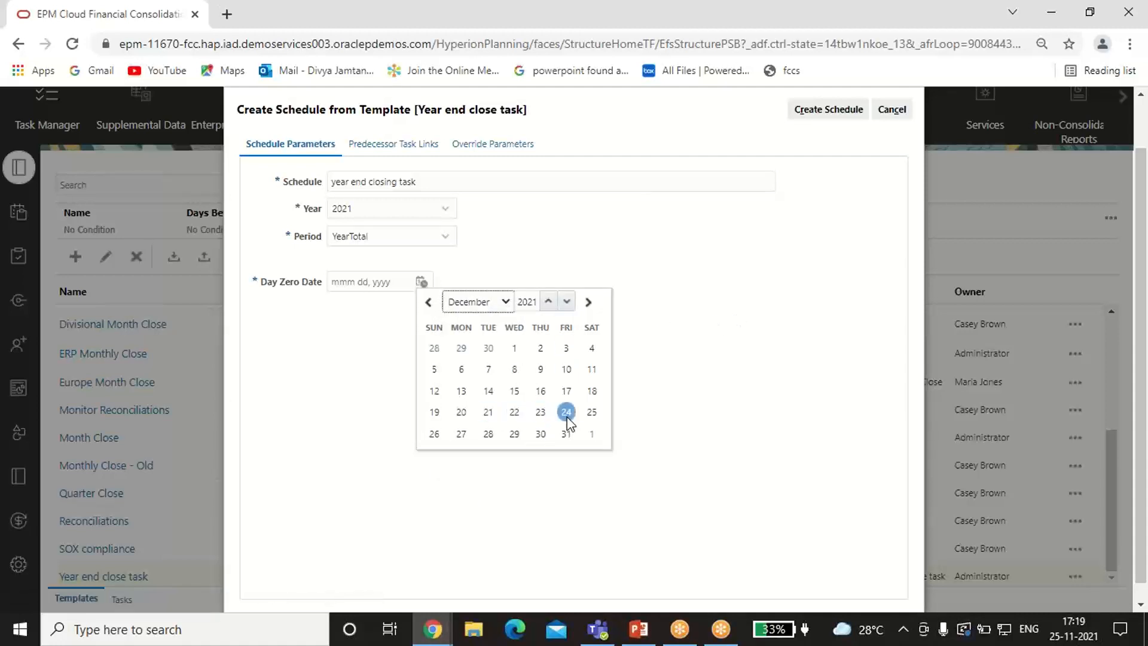
left_click(591, 412)
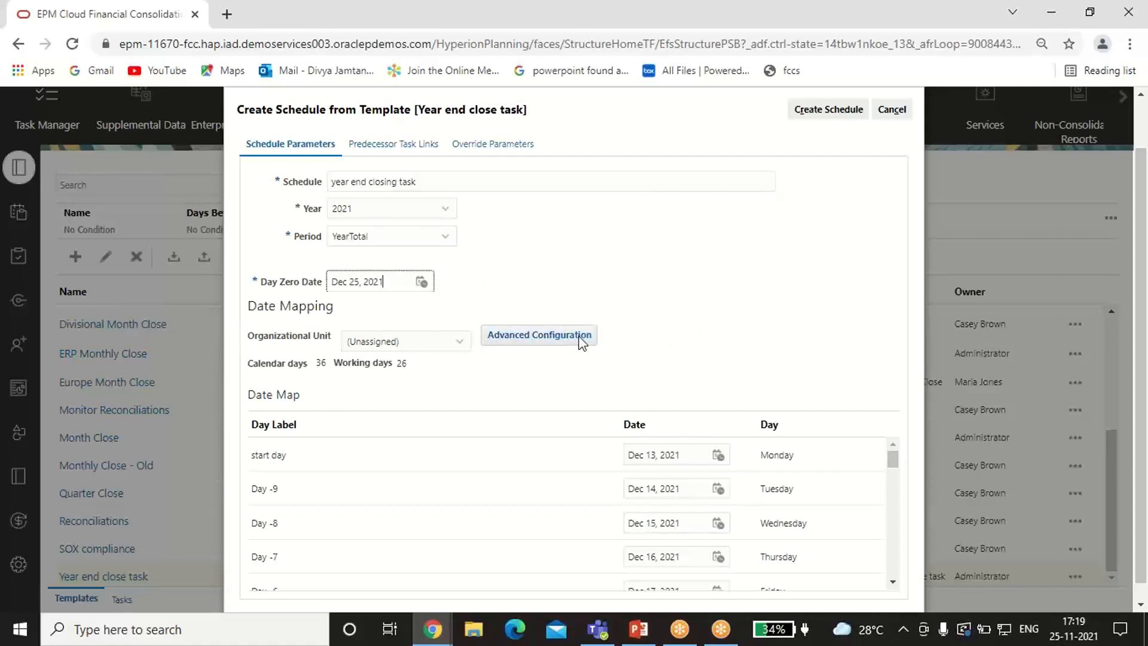
Step: Set the date mapping's organizational unit to North America and review the date map through to the end day
left_click(526, 337)
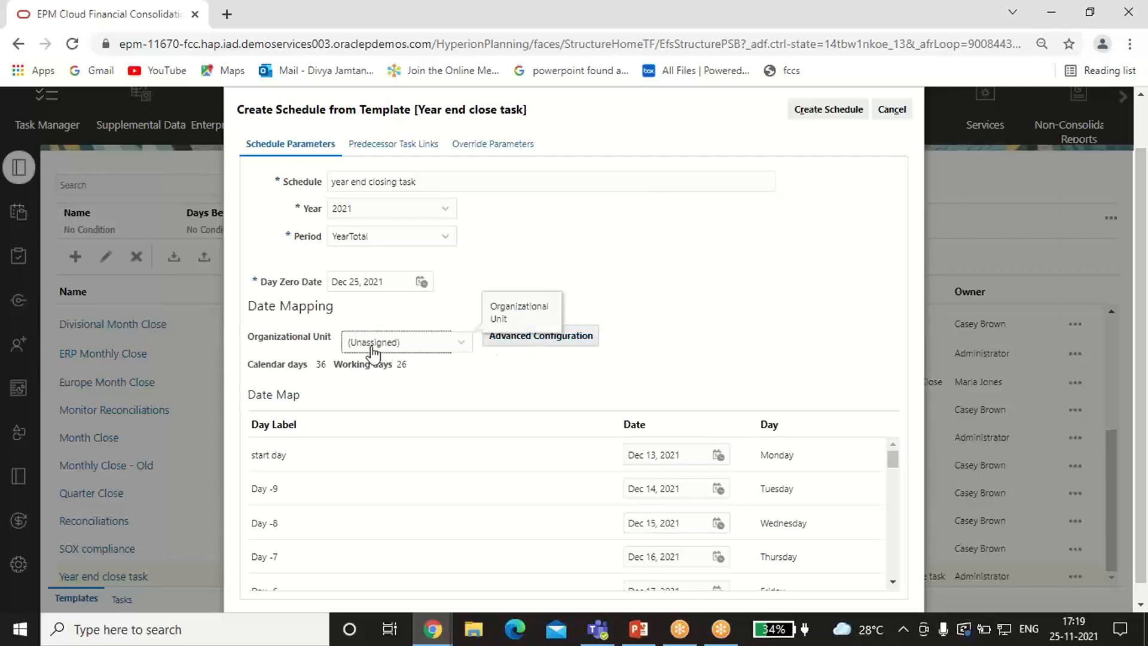
left_click(464, 346)
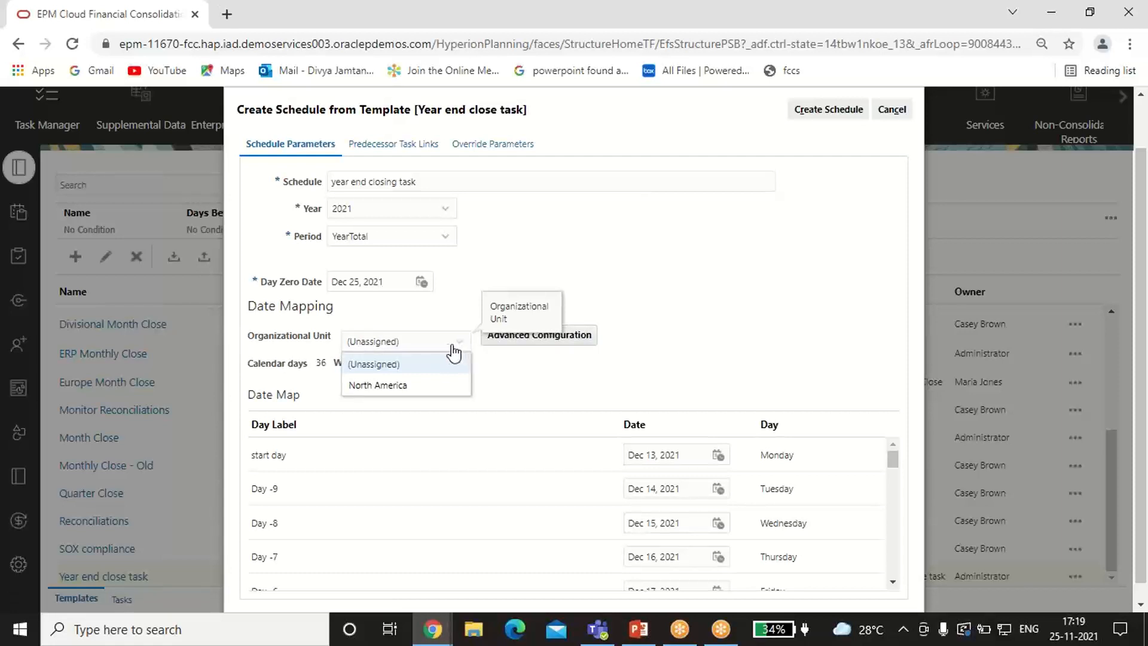
left_click(406, 385)
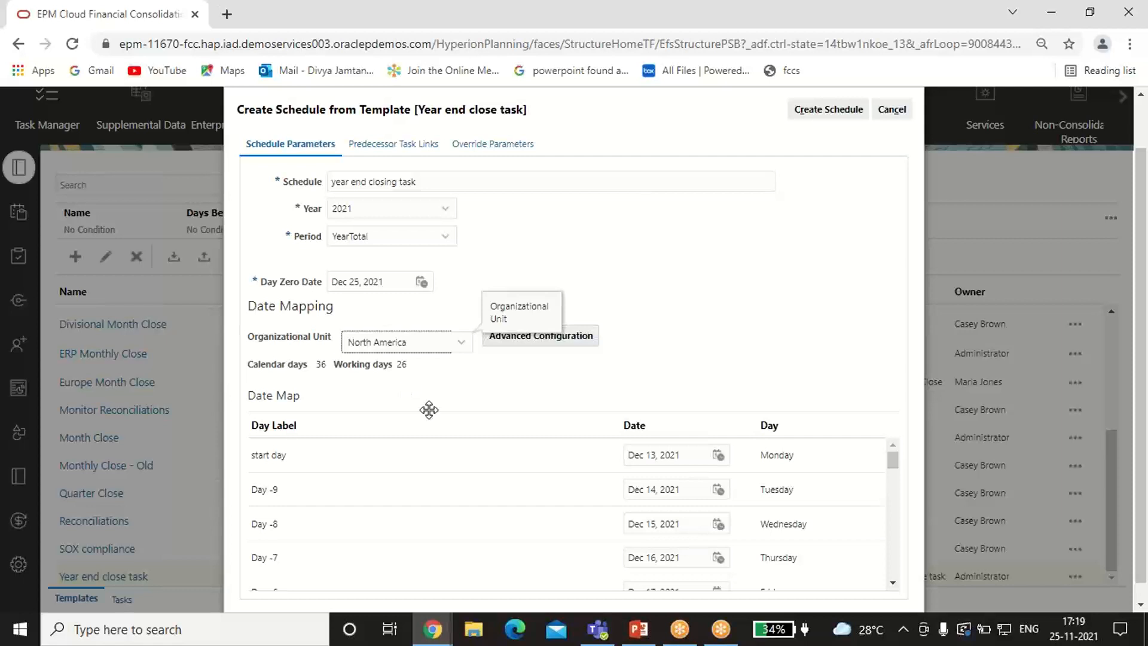
scroll(591, 431, "down", 1)
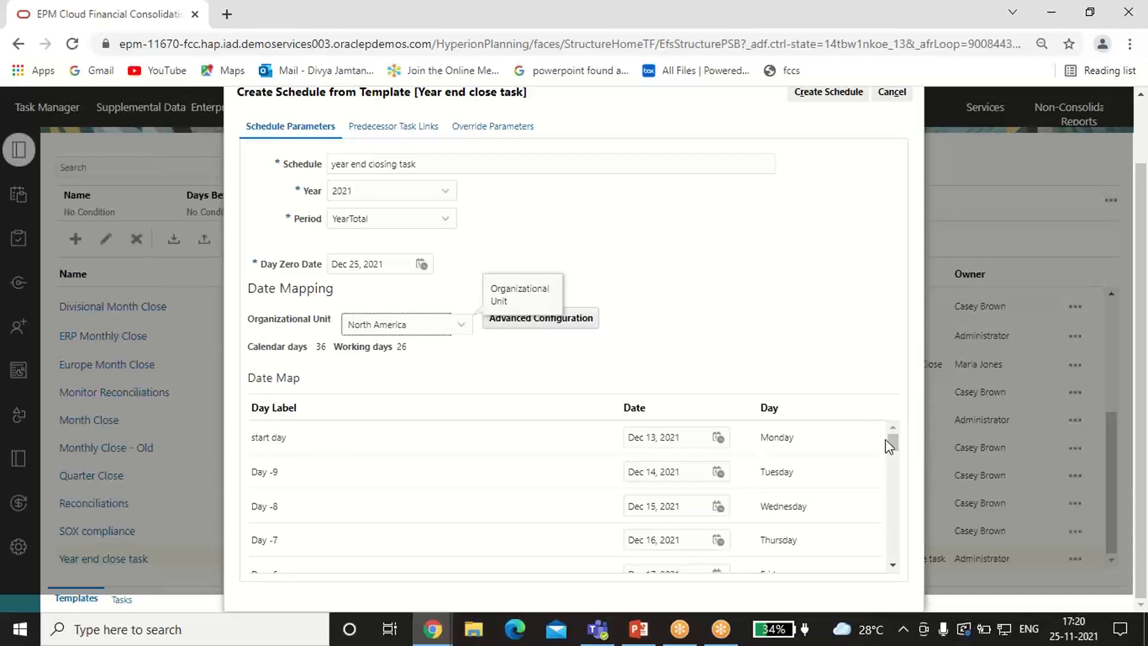
left_click_drag(891, 443, 903, 598)
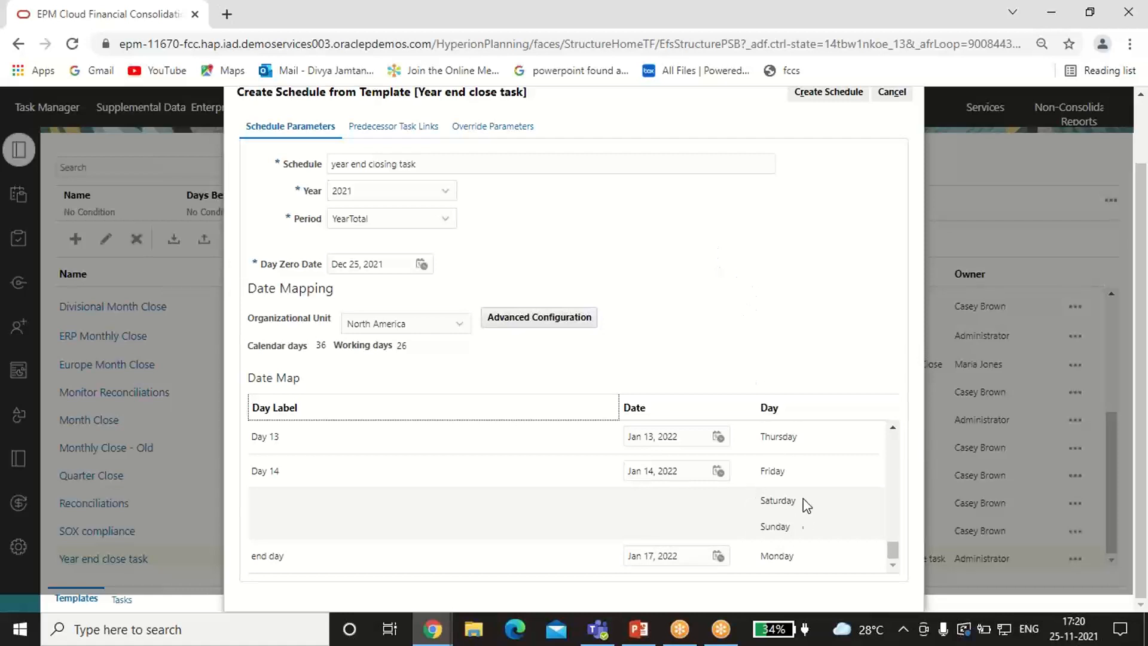
scroll(754, 310, "up", 1)
scroll(753, 310, "up", 1)
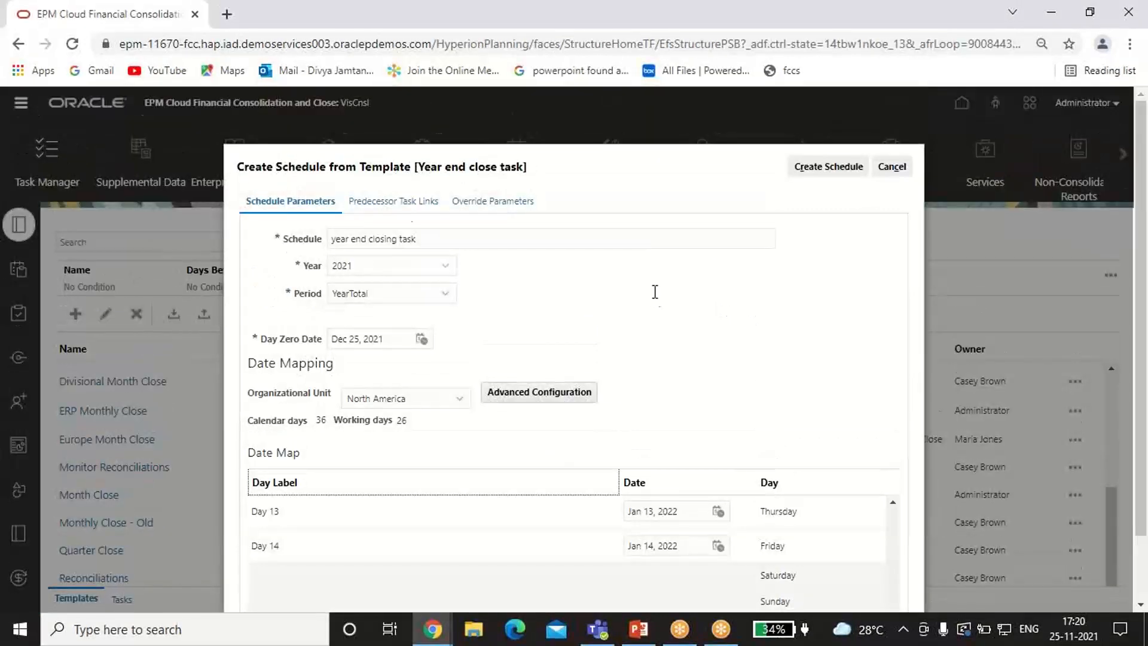
Step: Check the predecessor task links and override parameters, and create the schedule
left_click(399, 202)
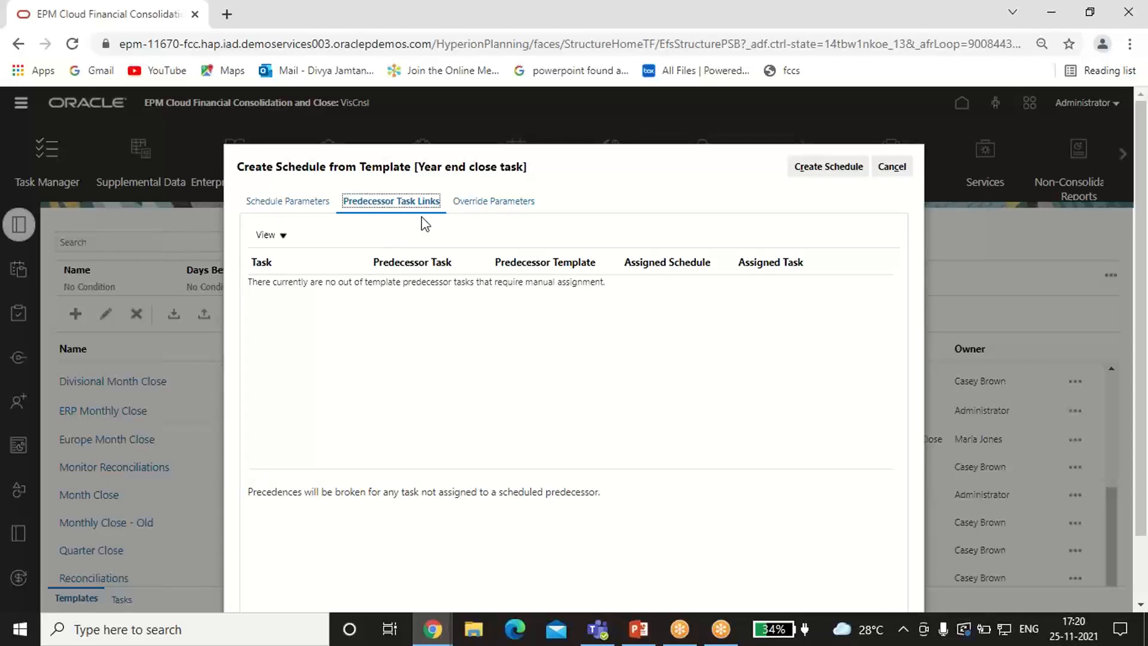
left_click(471, 207)
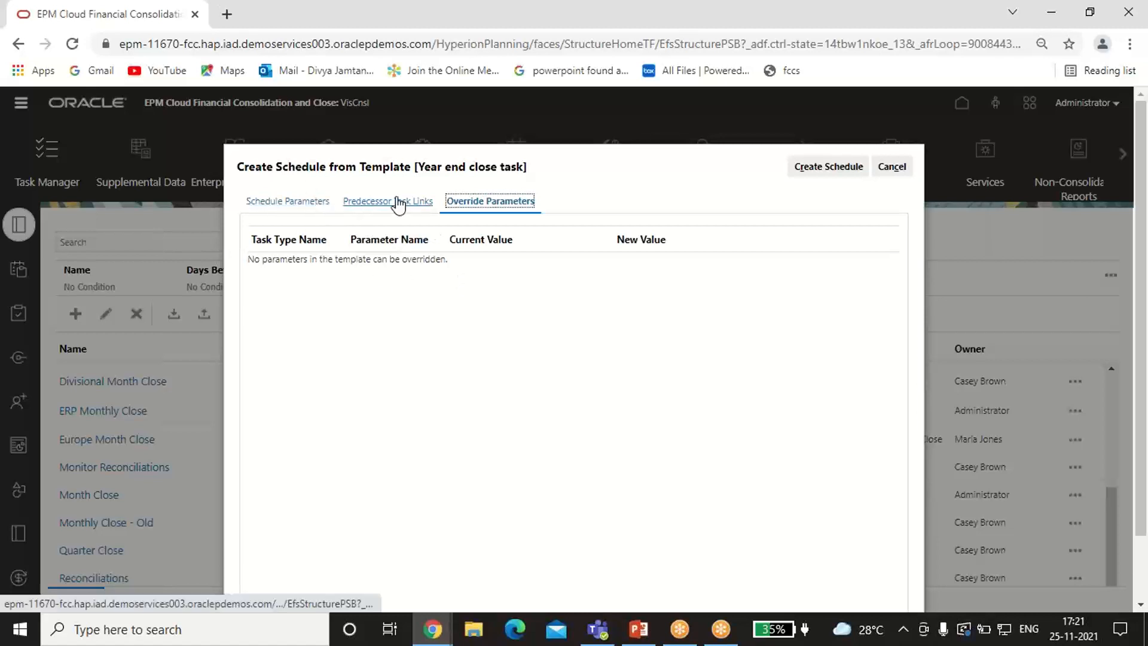
left_click(822, 167)
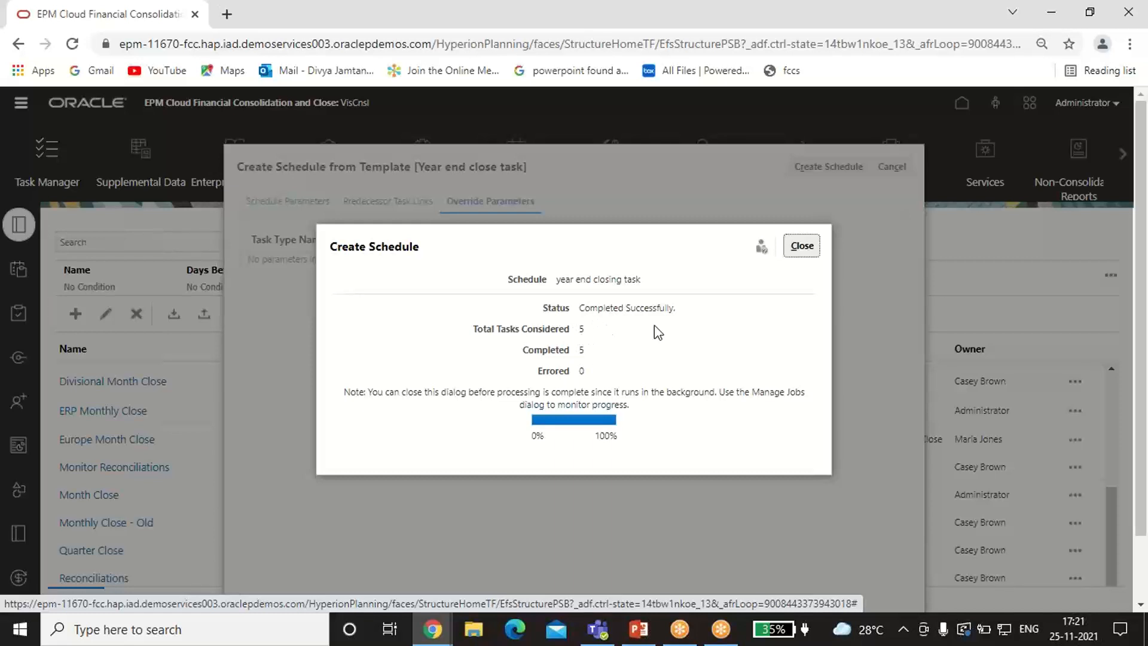
left_click(807, 246)
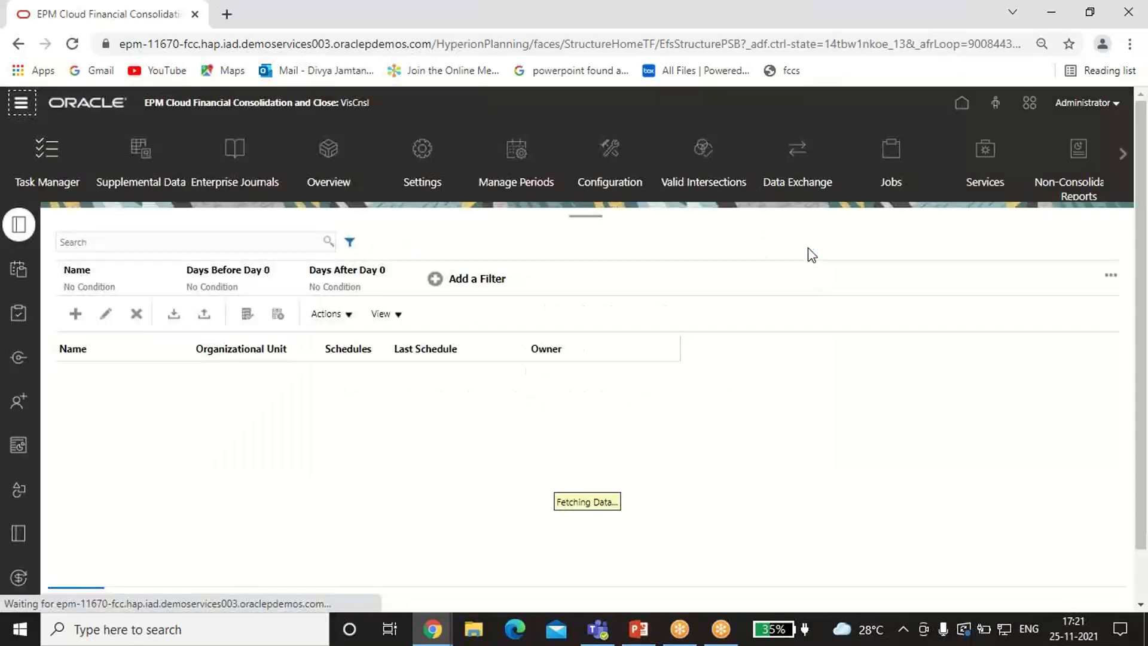
Step: Set the status of the "year end closing task" schedule to Open in the Schedules list
left_click(26, 270)
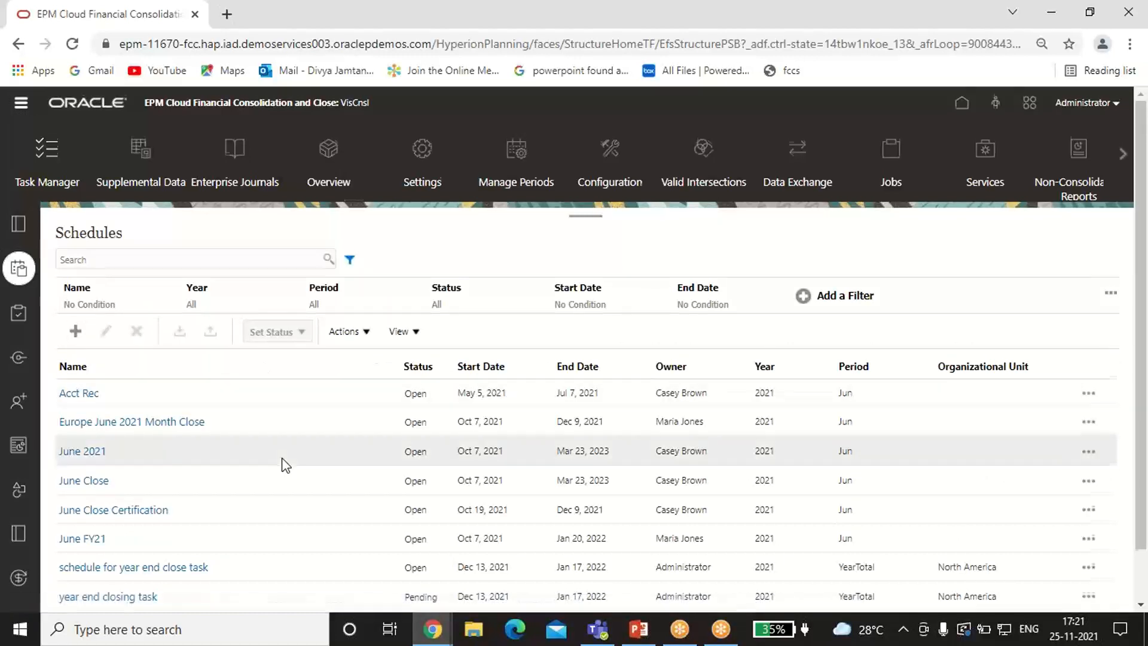
scroll(174, 494, "down", 1)
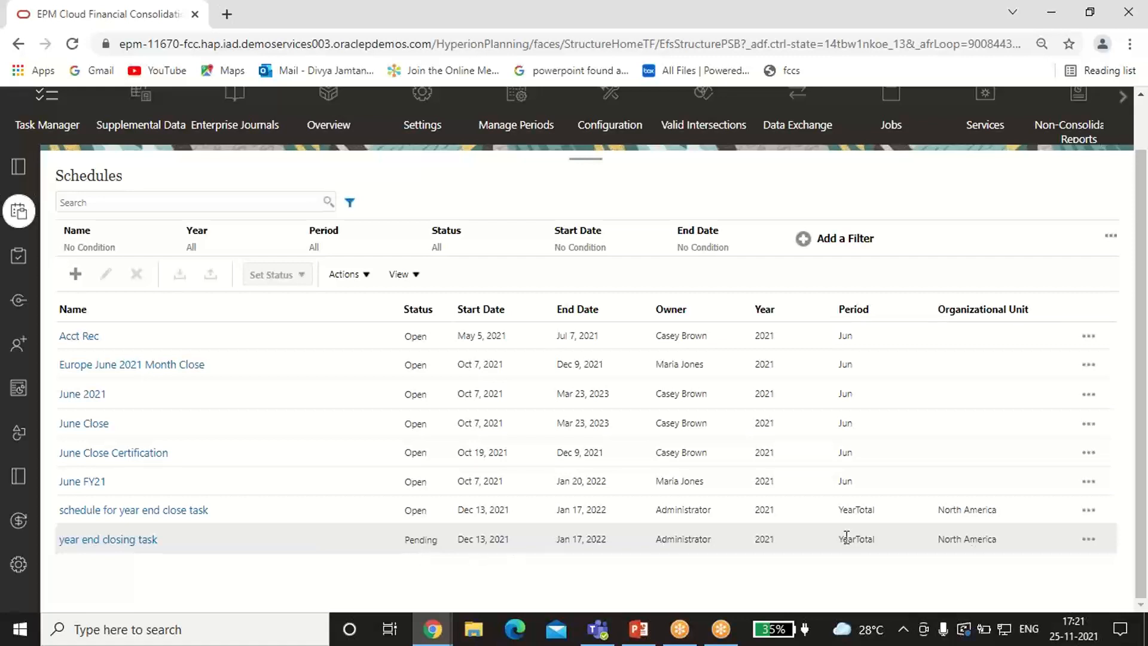
left_click(1088, 539)
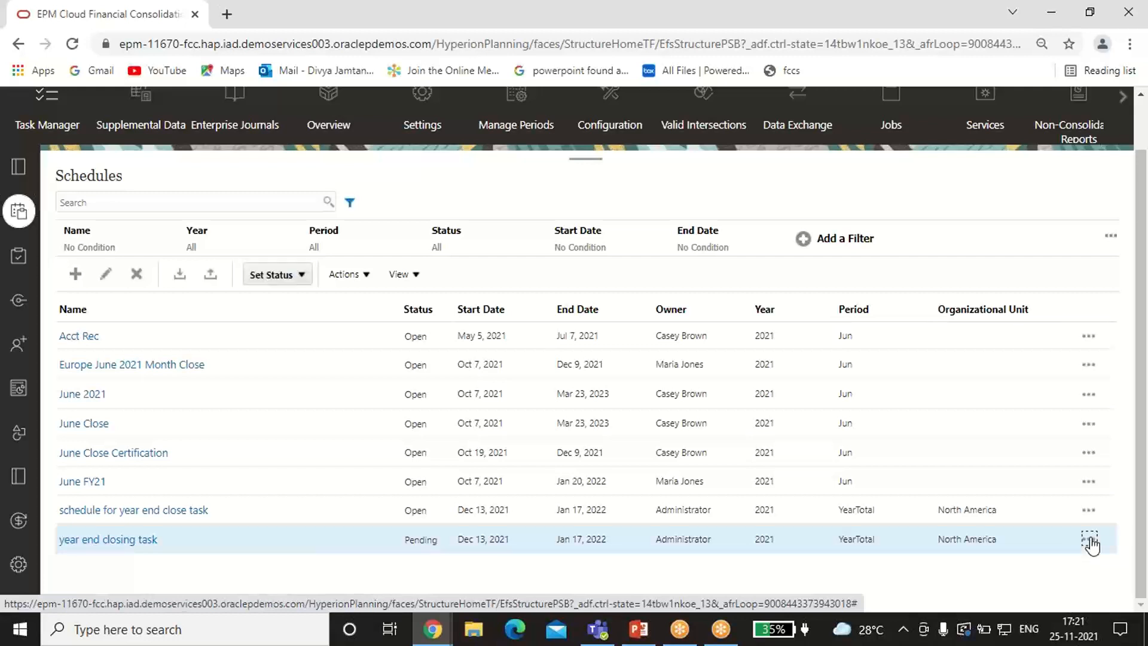
mouse_move(1018, 513)
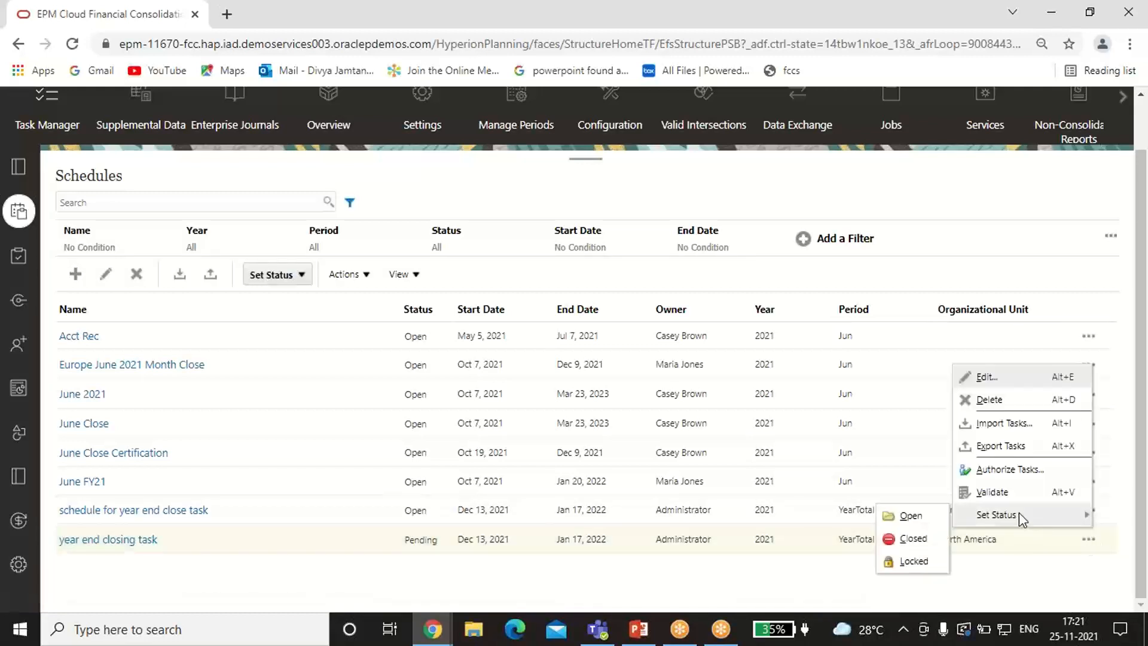
left_click(908, 515)
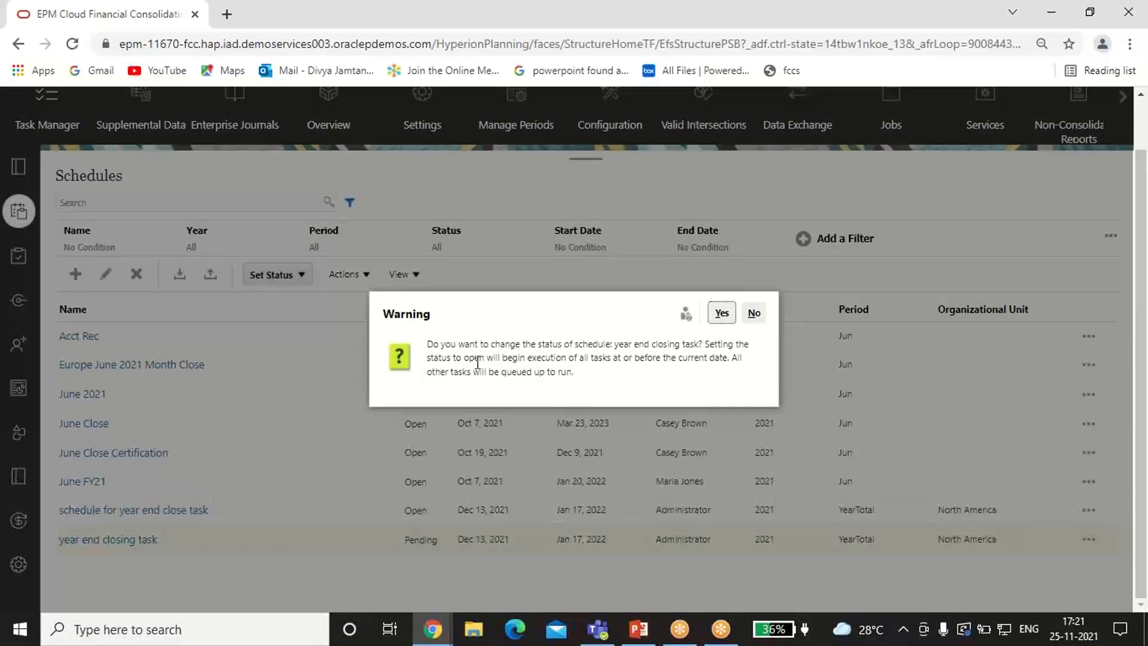
left_click(728, 313)
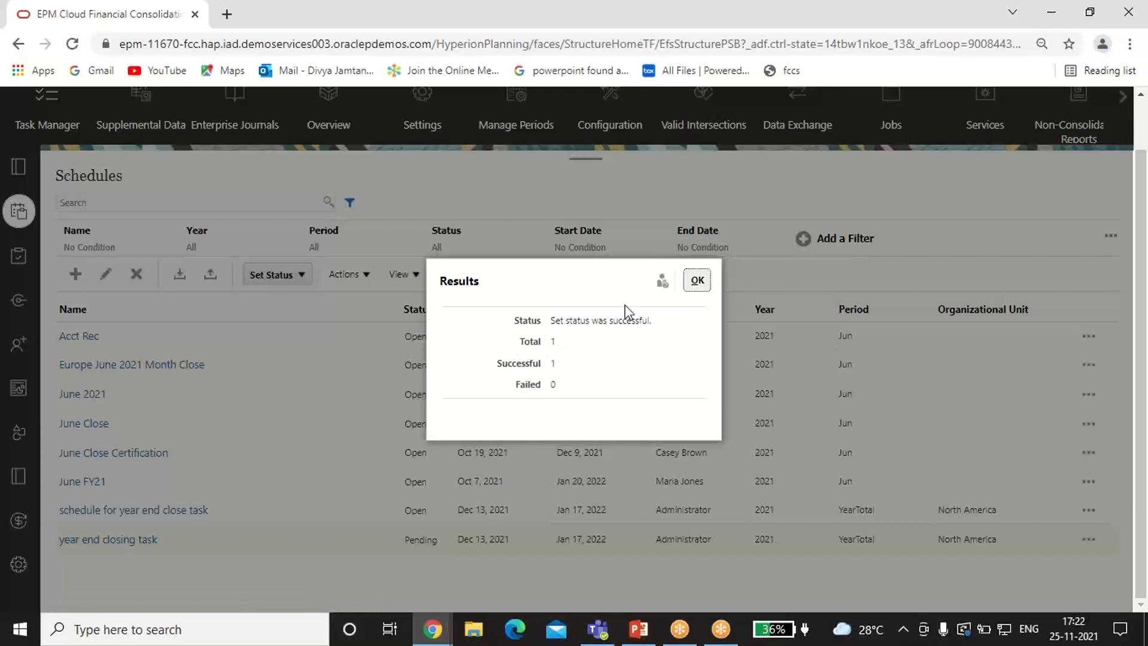
left_click(705, 279)
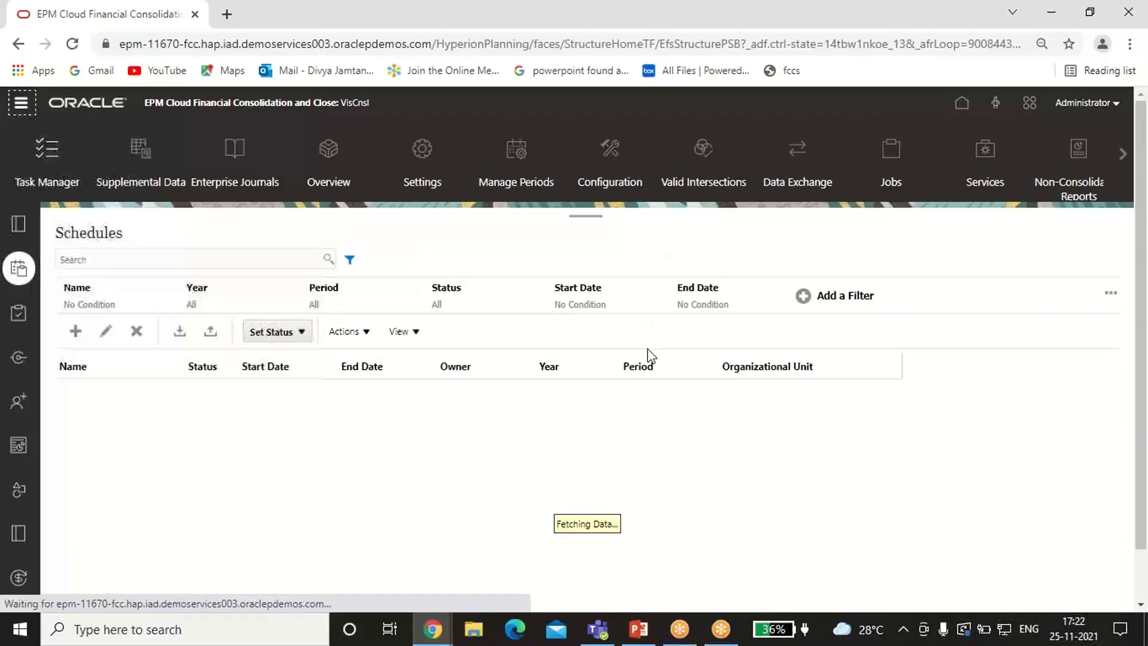
scroll(425, 443, "down", 1)
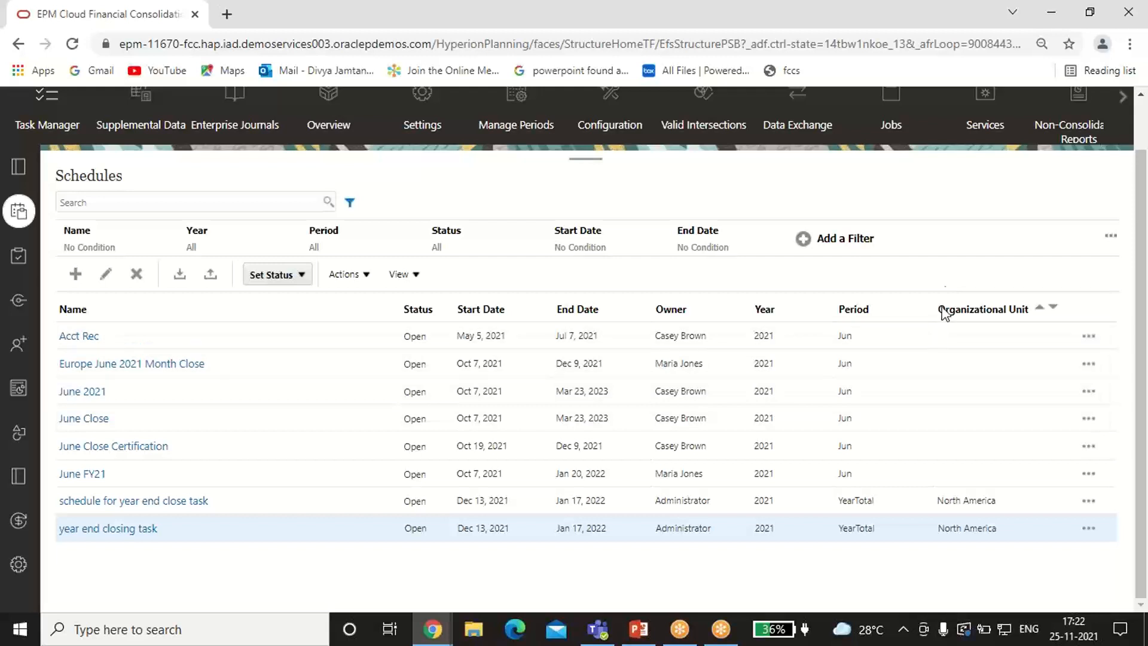
scroll(932, 266, "up", 1)
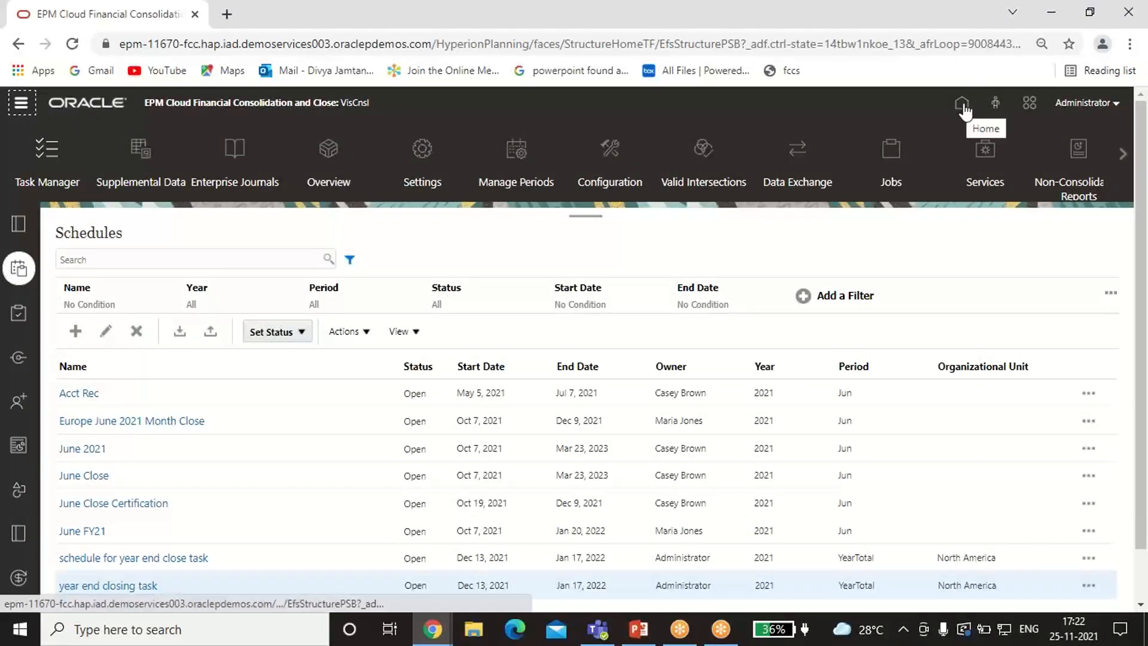
left_click(1010, 22)
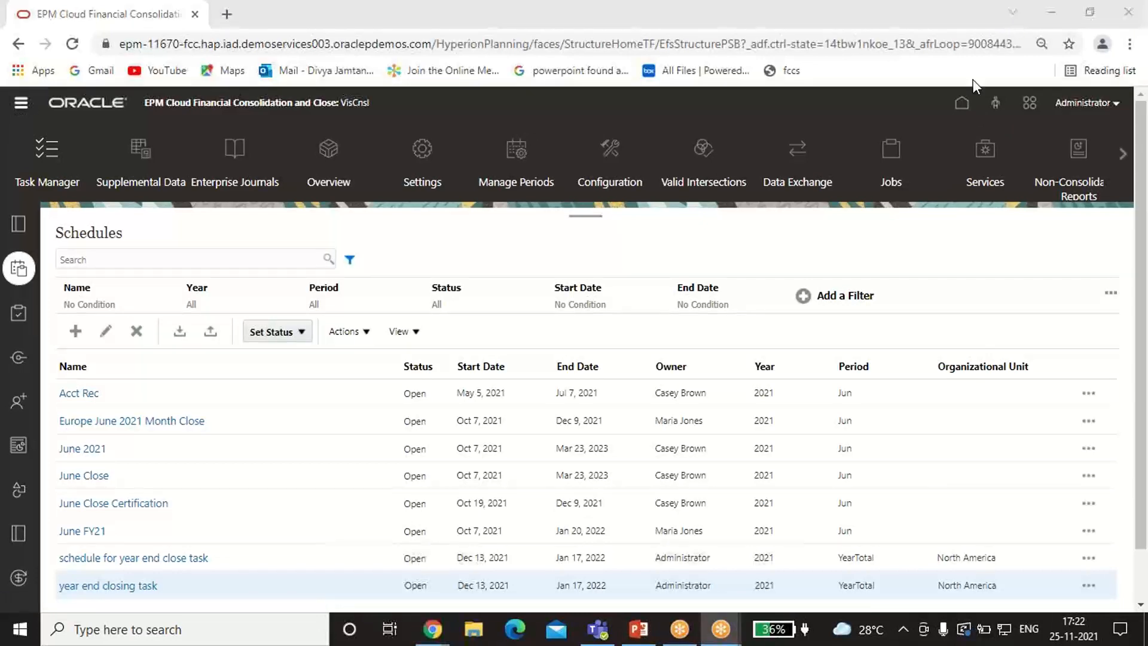